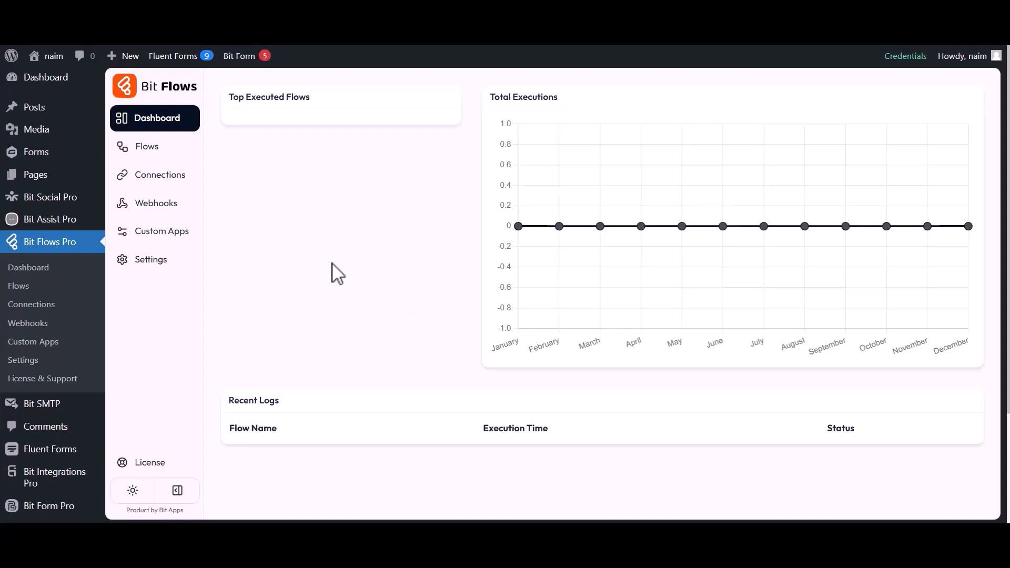
Create a blank flow titled "Bit Form to Rapidmail"
left_click(145, 150)
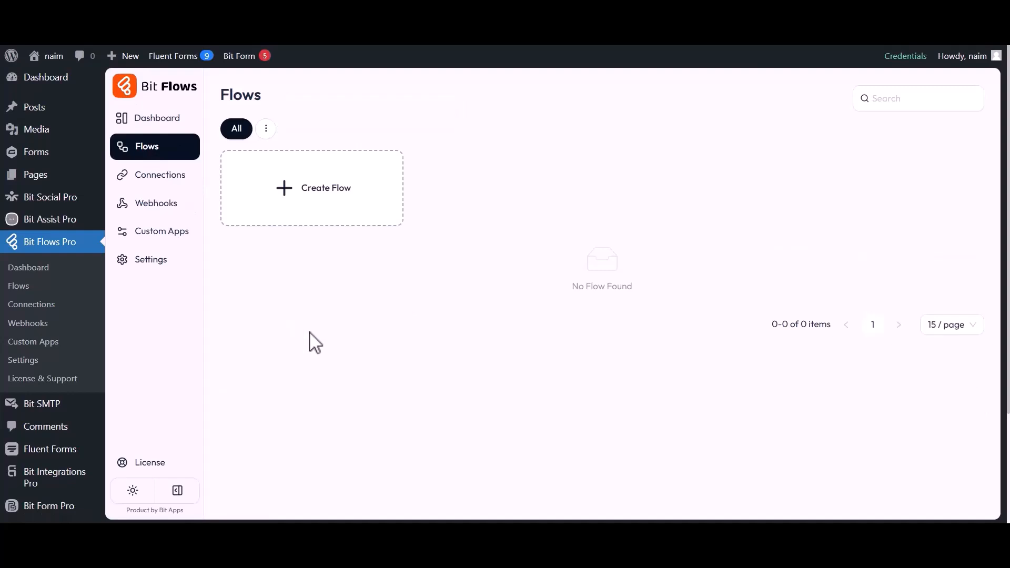
left_click(284, 196)
left_click(360, 173)
left_click_drag(359, 174, 410, 172)
type("Bit Form to Rapidmail")
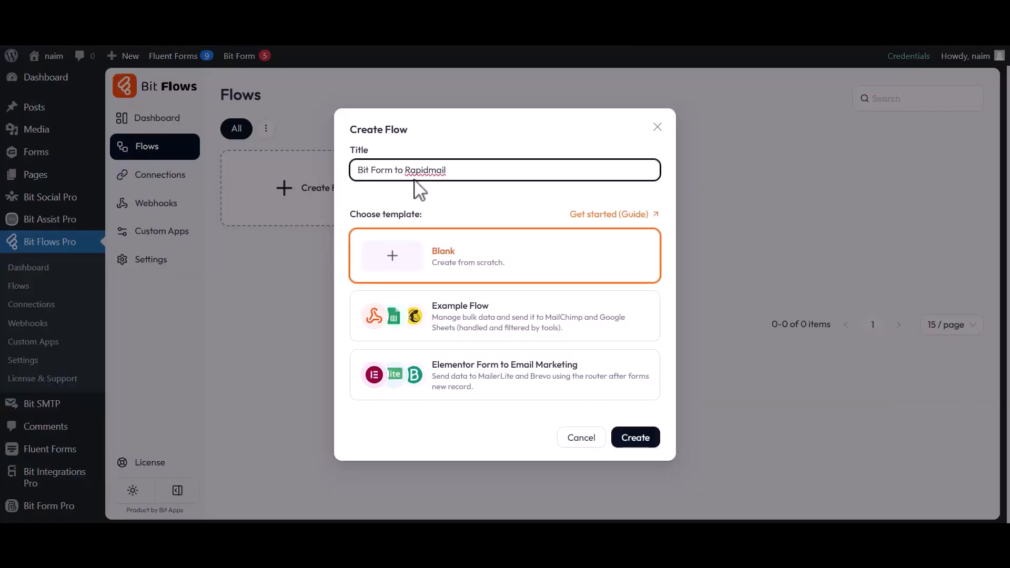
left_click(634, 438)
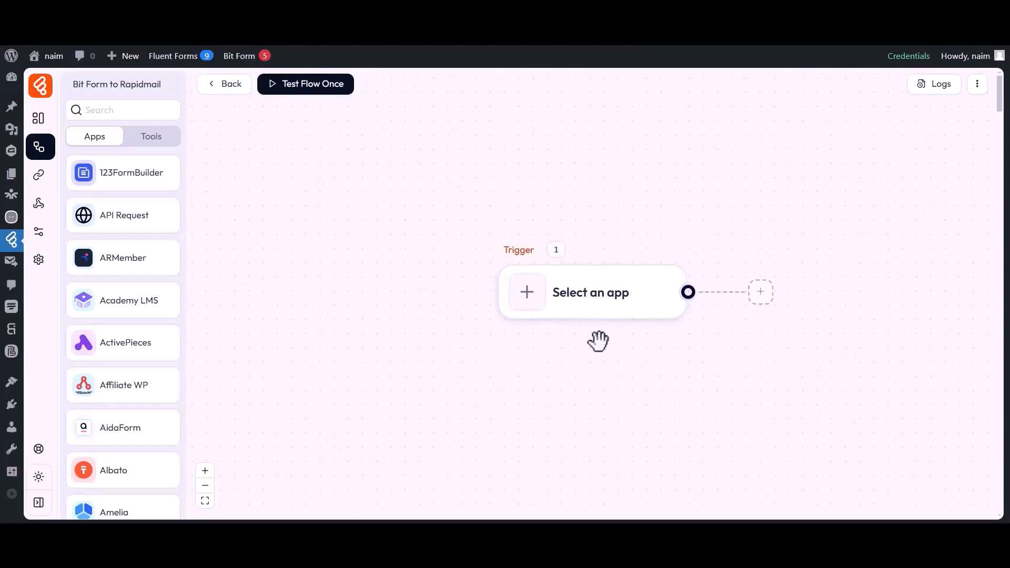
Set the flow's trigger to the Submit Success event of Bit Form
left_click_drag(550, 343, 305, 343)
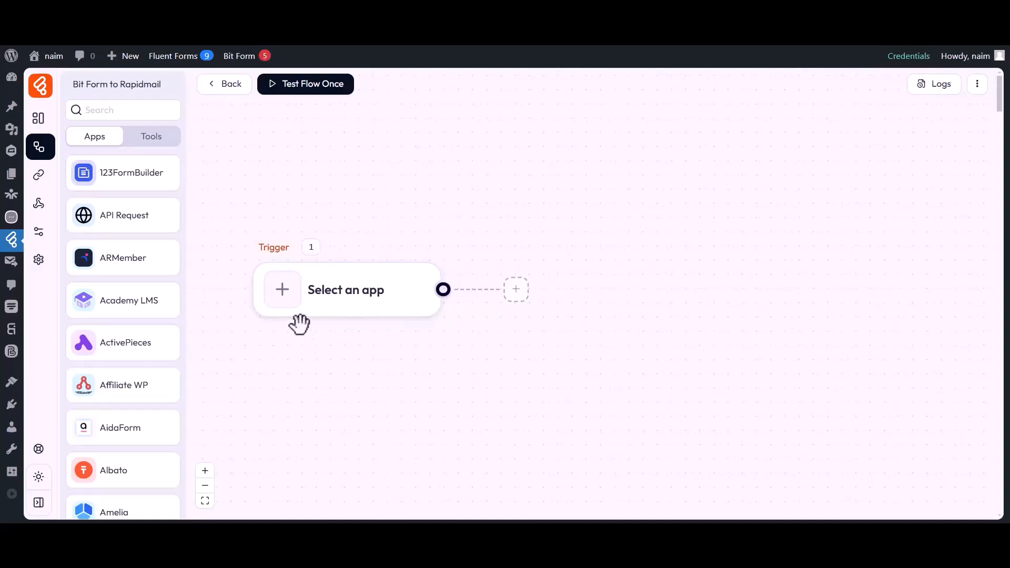
left_click(285, 299)
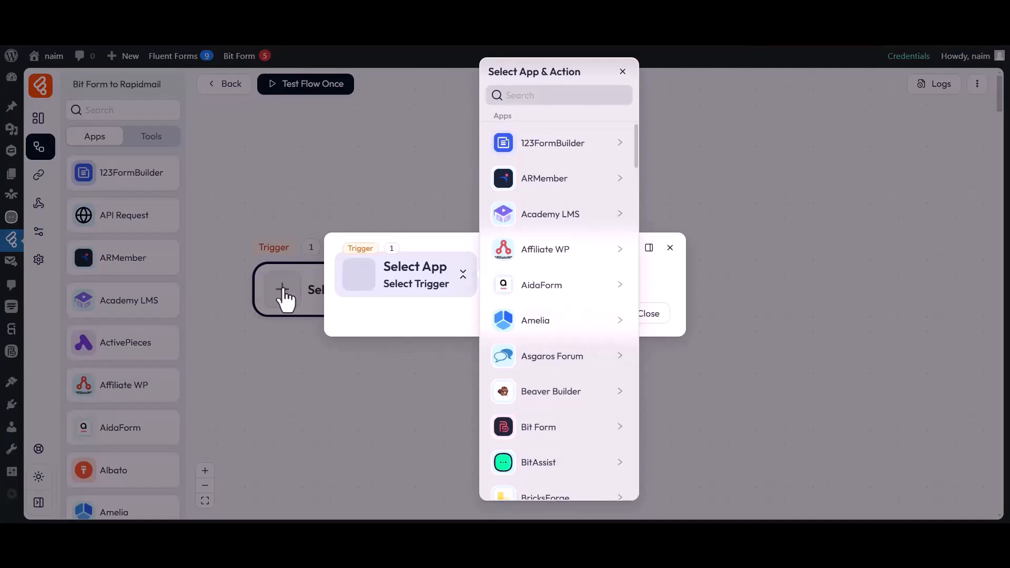
left_click(536, 96)
type("Bit Form")
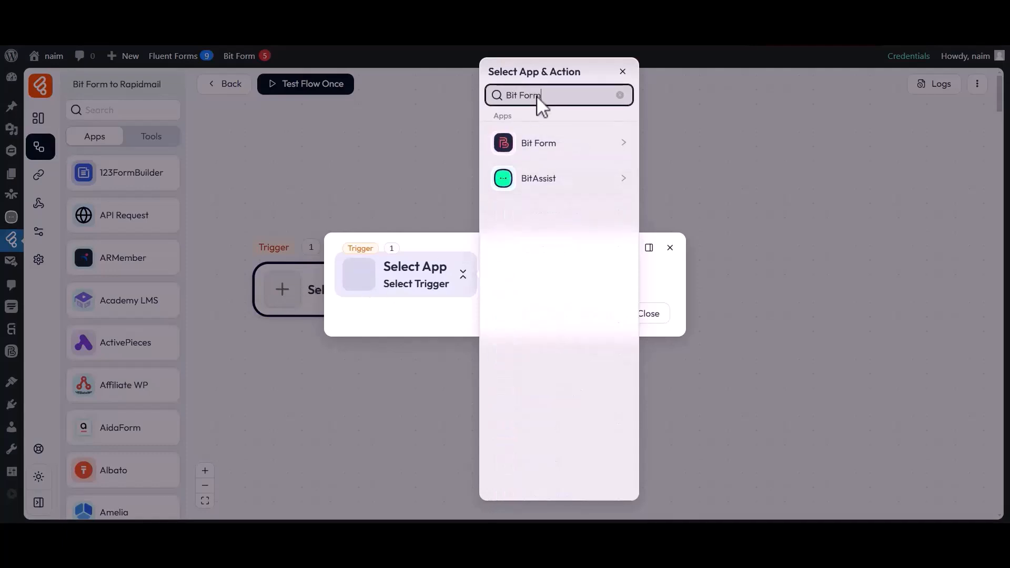
left_click(538, 150)
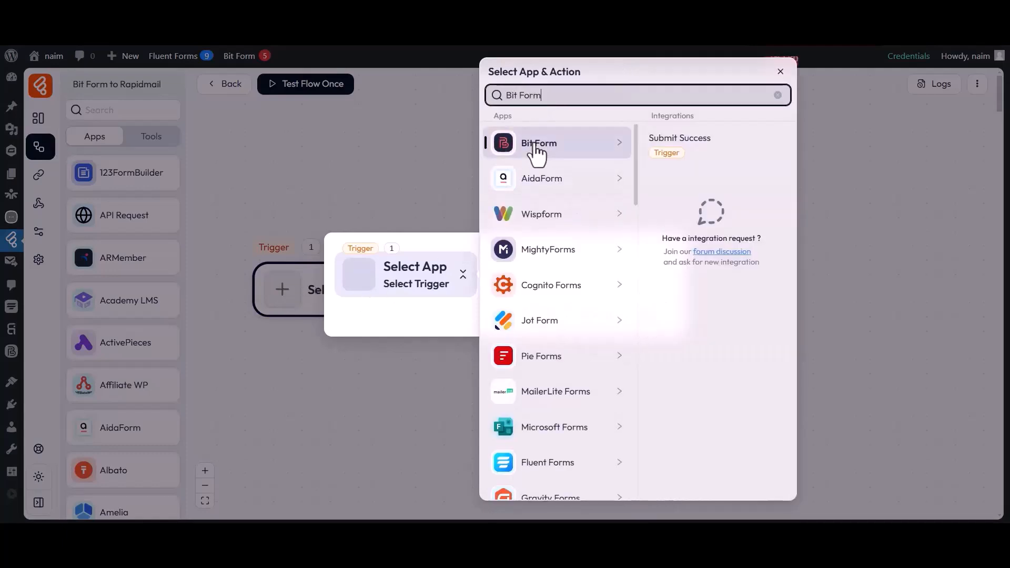
left_click(677, 143)
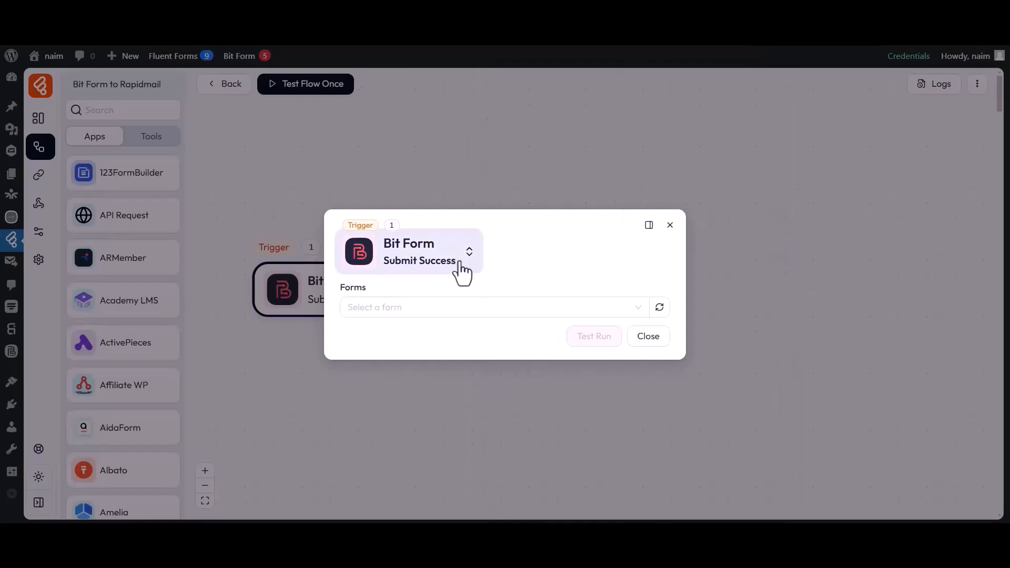
Choose Contact Form as the trigger's form and start listening for a response
left_click_drag(341, 287, 367, 289)
left_click(380, 304)
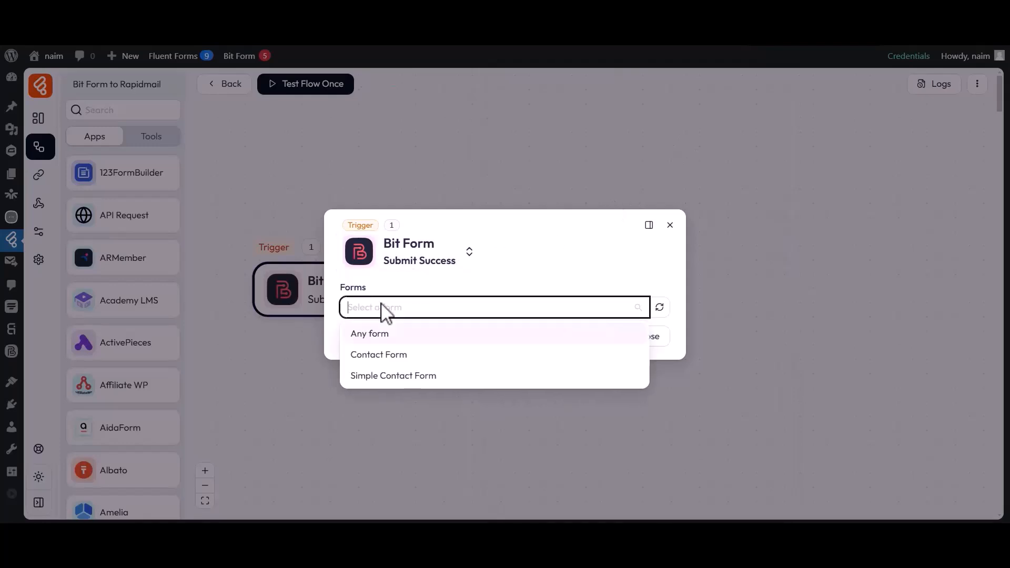
left_click(377, 355)
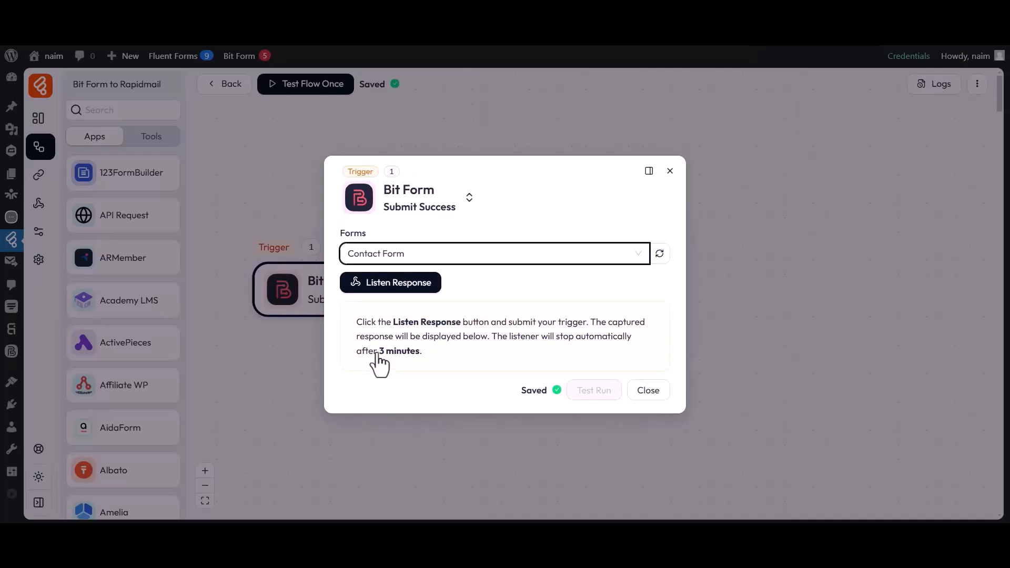
left_click(388, 289)
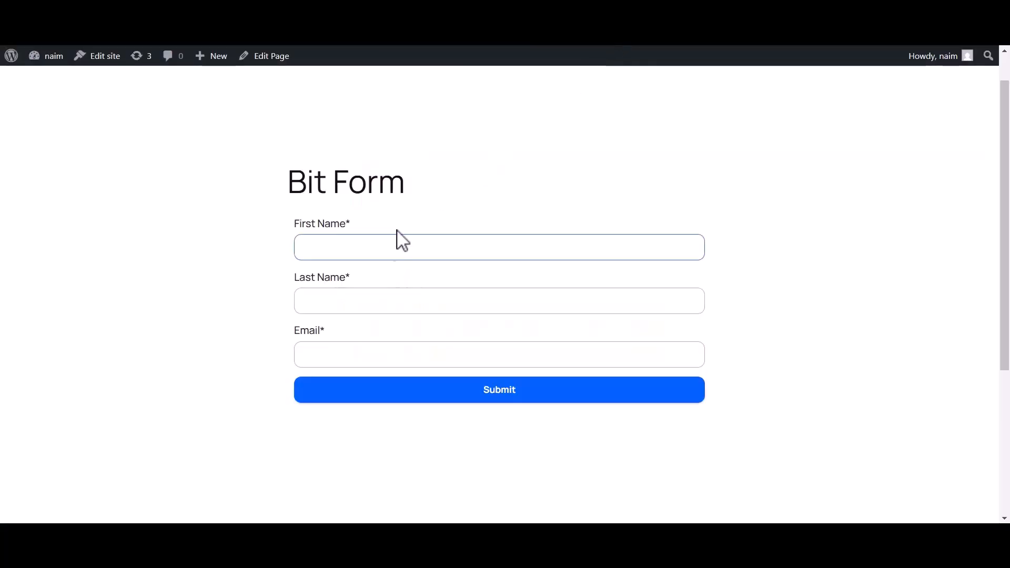
Fill in the first name, last name and email on the Bit Form page and submit the form
left_click(394, 241)
type("Bit")
left_click(341, 304)
type("Apps")
left_click(329, 357)
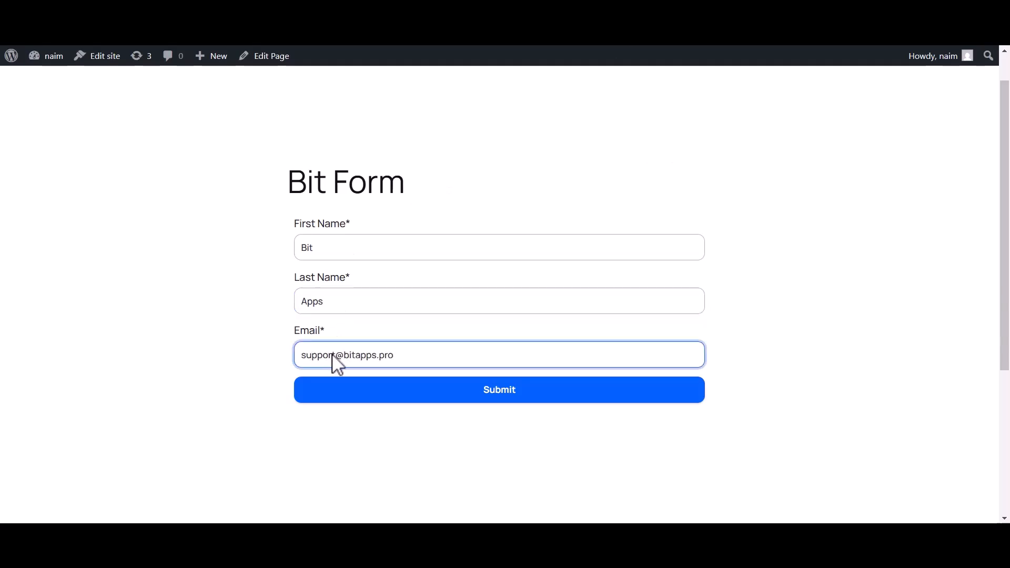
left_click(494, 398)
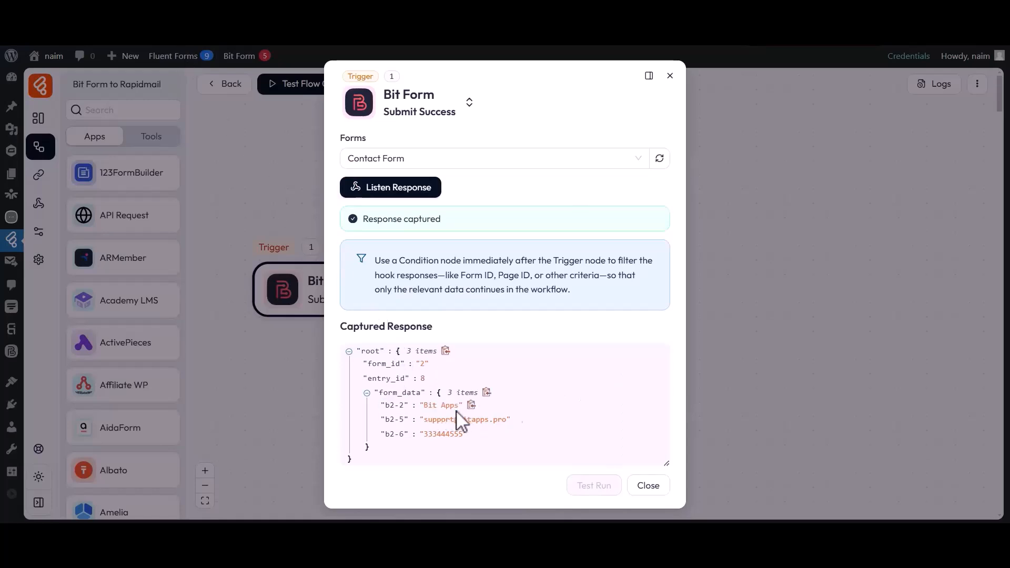
Examine the form field values in the trigger's captured response and close the trigger settings
left_click_drag(387, 419, 494, 421)
left_click(480, 437)
left_click_drag(387, 434, 460, 436)
left_click(462, 437)
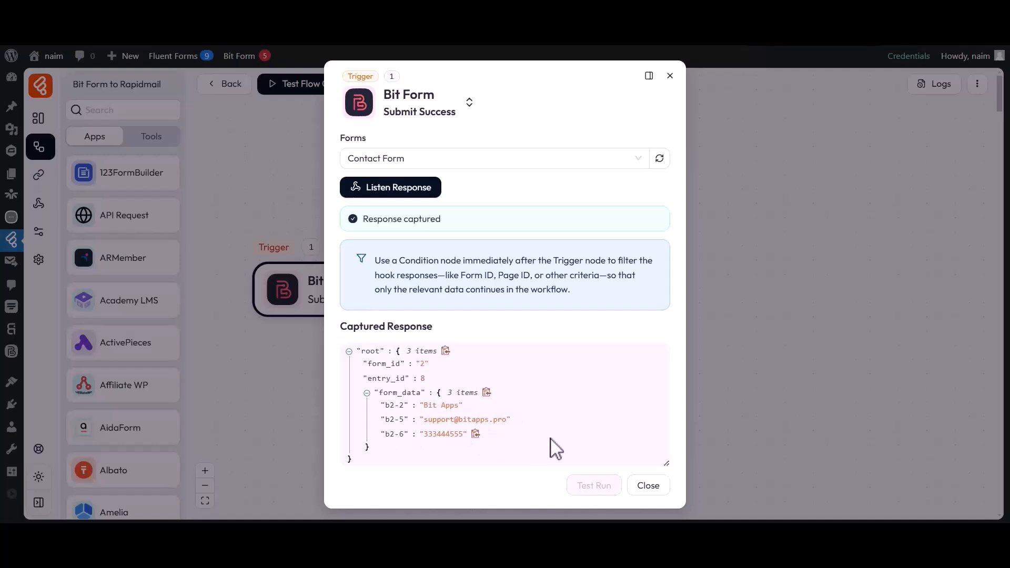
left_click(648, 486)
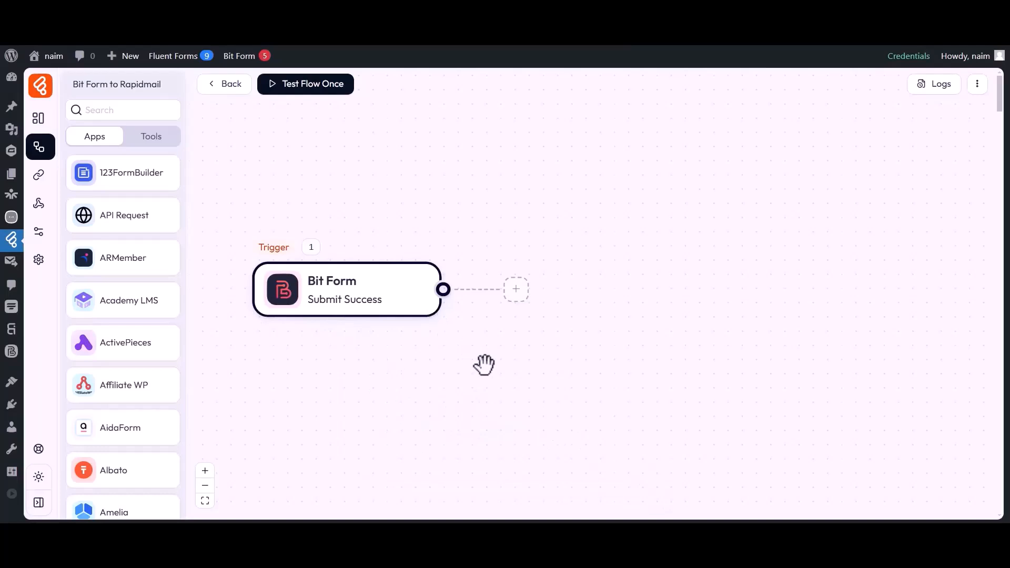
Add an action after the Bit Form trigger using Rapidmail's Add Recipient
left_click(516, 290)
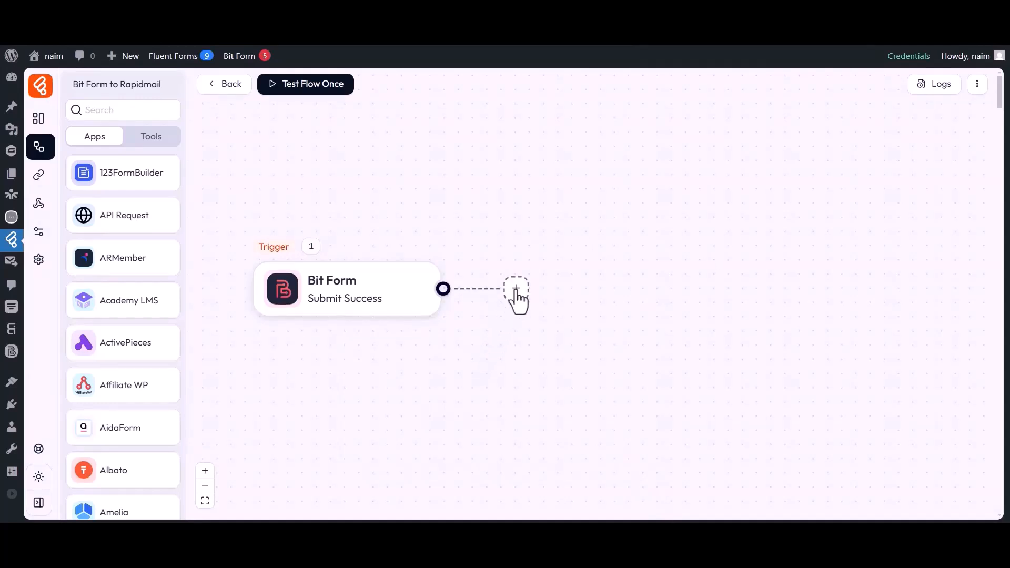
left_click(559, 292)
left_click(518, 97)
type("Rapidmail")
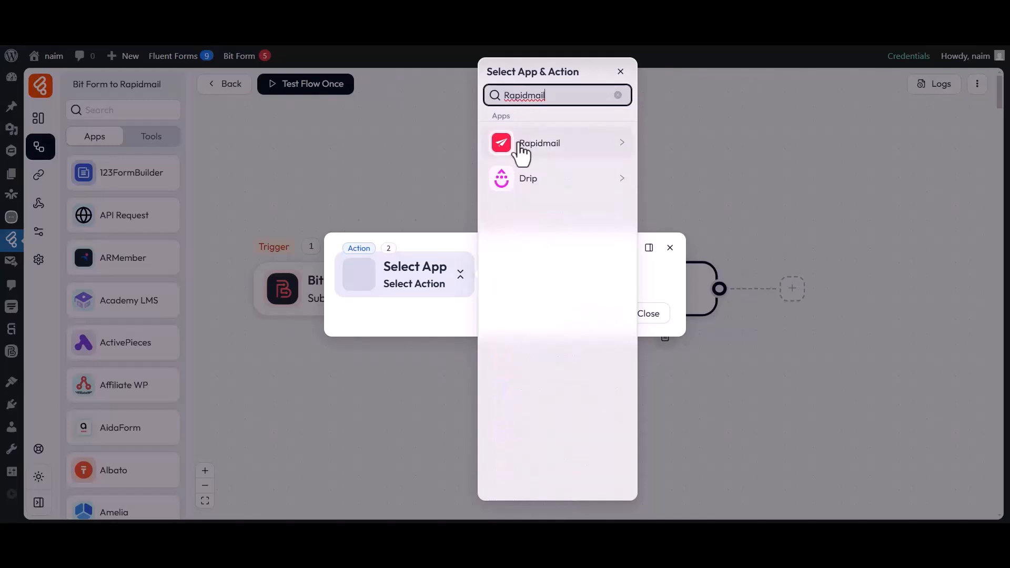
left_click(534, 147)
left_click(671, 144)
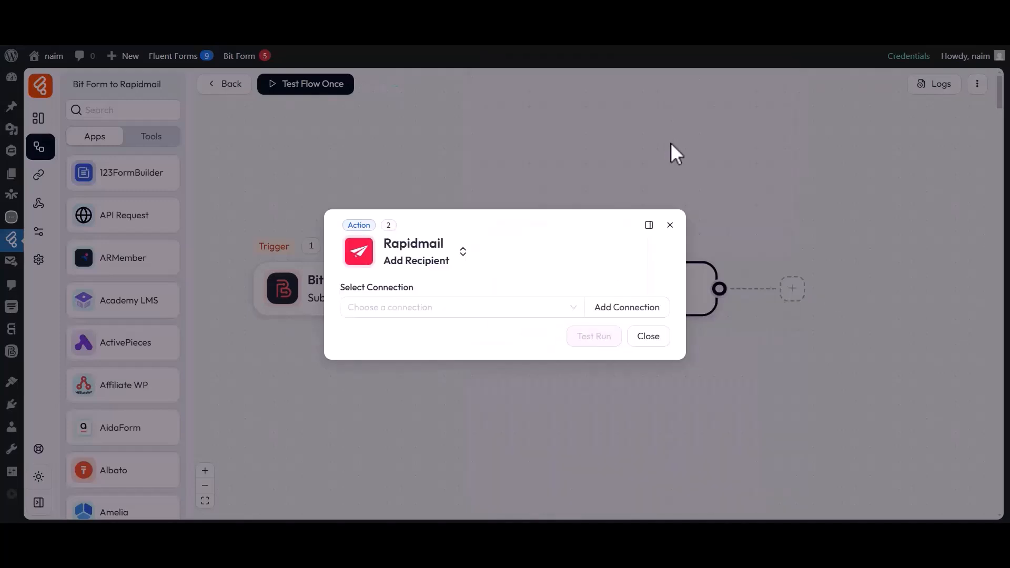
Open a new connection form for the Rapidmail action and check its connection name, username and password fields
left_click_drag(340, 287, 413, 296)
left_click(415, 308)
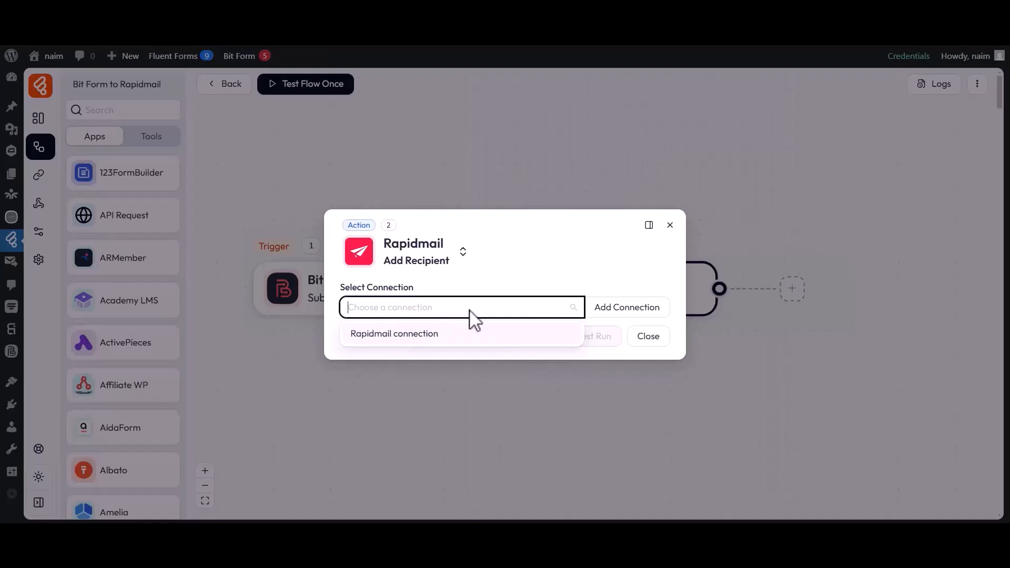
left_click(618, 310)
left_click_drag(684, 264, 764, 263)
left_click(764, 263)
left_click_drag(693, 287, 786, 287)
left_click(786, 287)
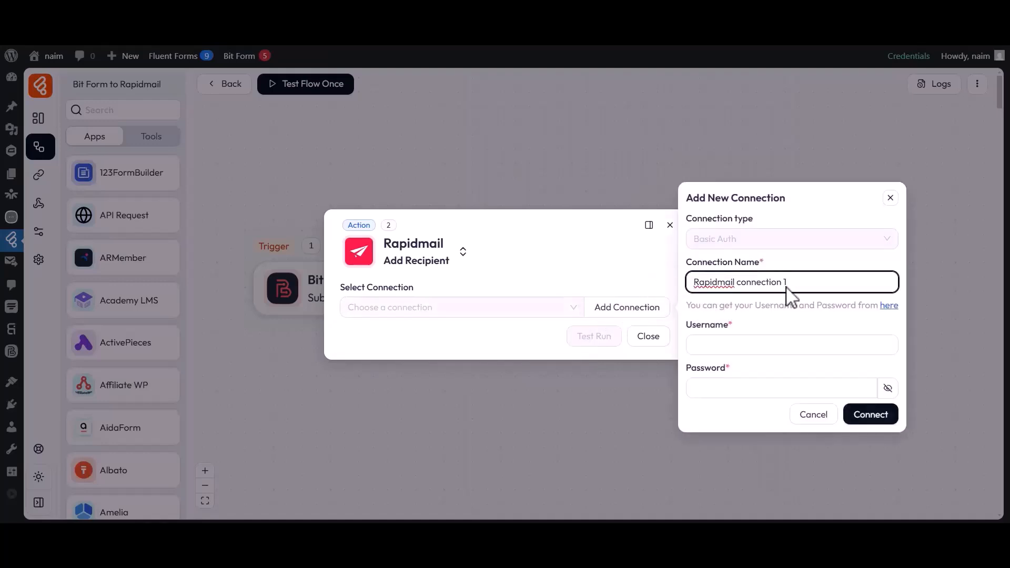
left_click_drag(686, 325, 732, 324)
left_click(725, 336)
left_click_drag(685, 368, 731, 367)
left_click(731, 367)
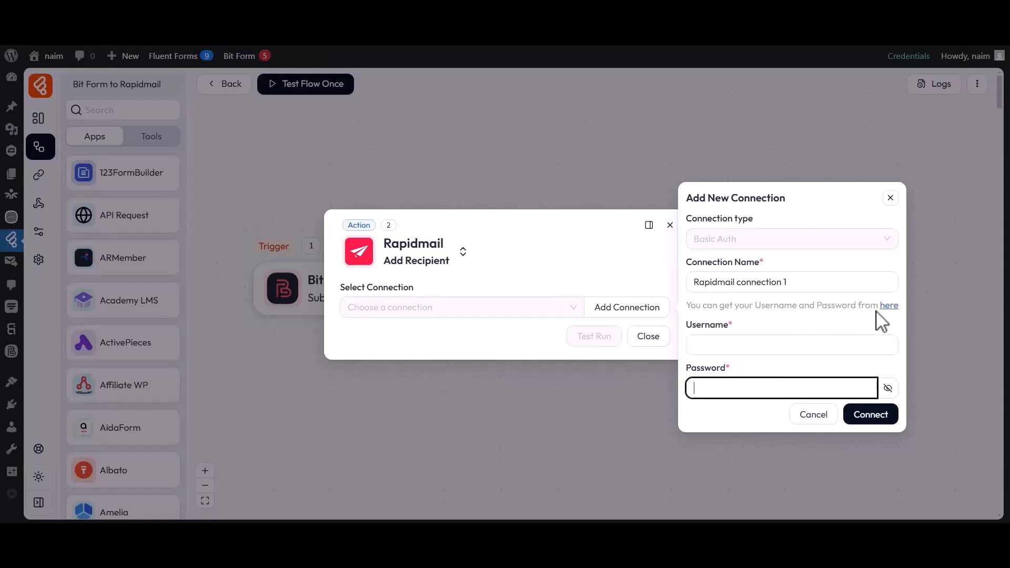
Go to Rapidmail's API page from the connection form and add a new API user with the description "For Bit Flows"
left_click(889, 307)
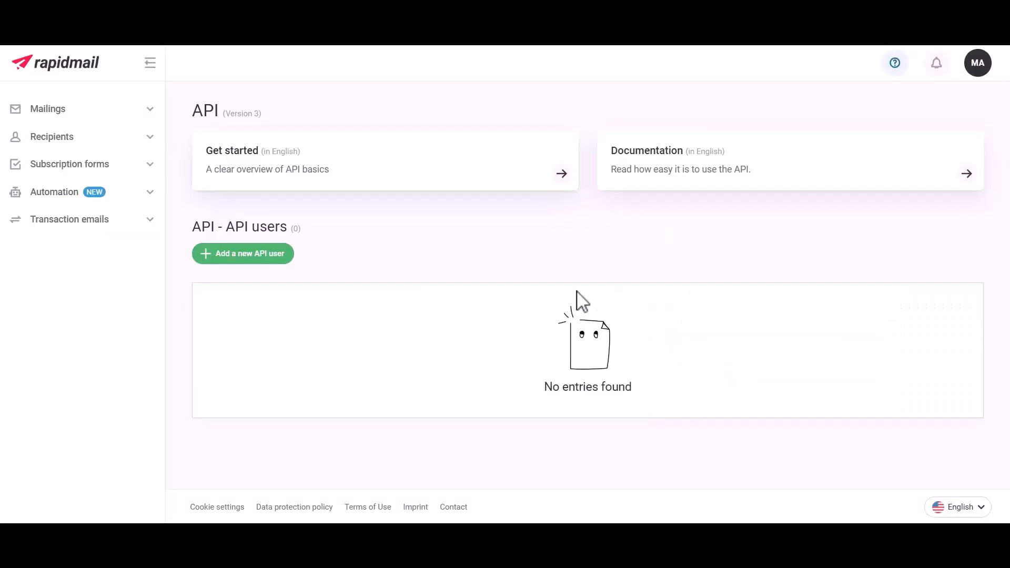
left_click(242, 257)
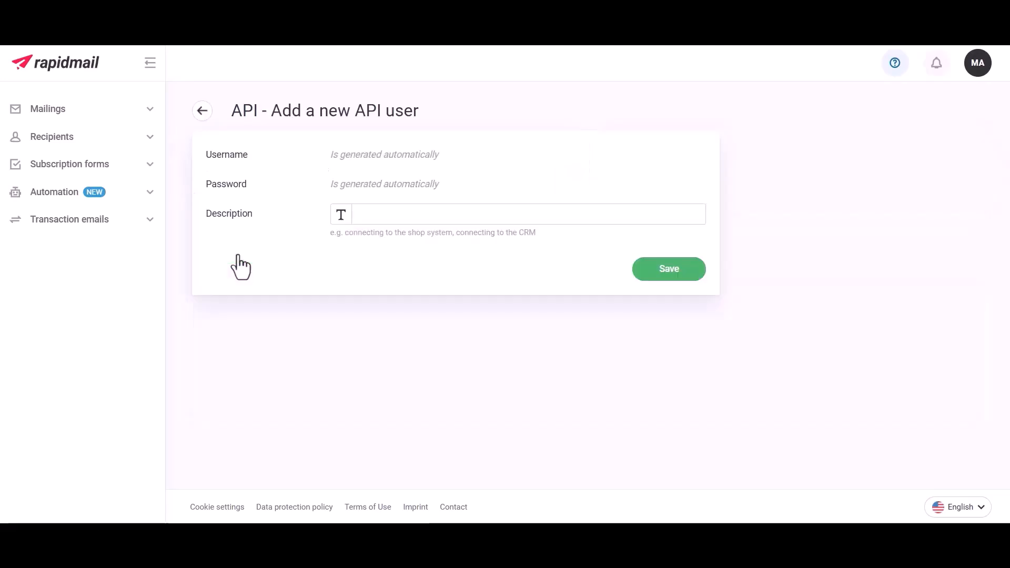
left_click(386, 220)
type("For Bit Flows")
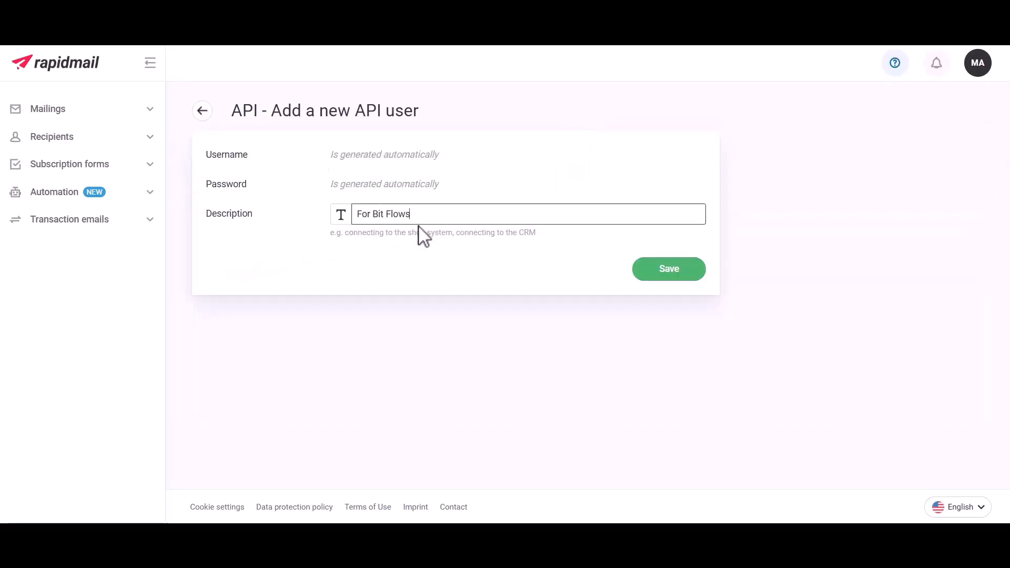
left_click(632, 261)
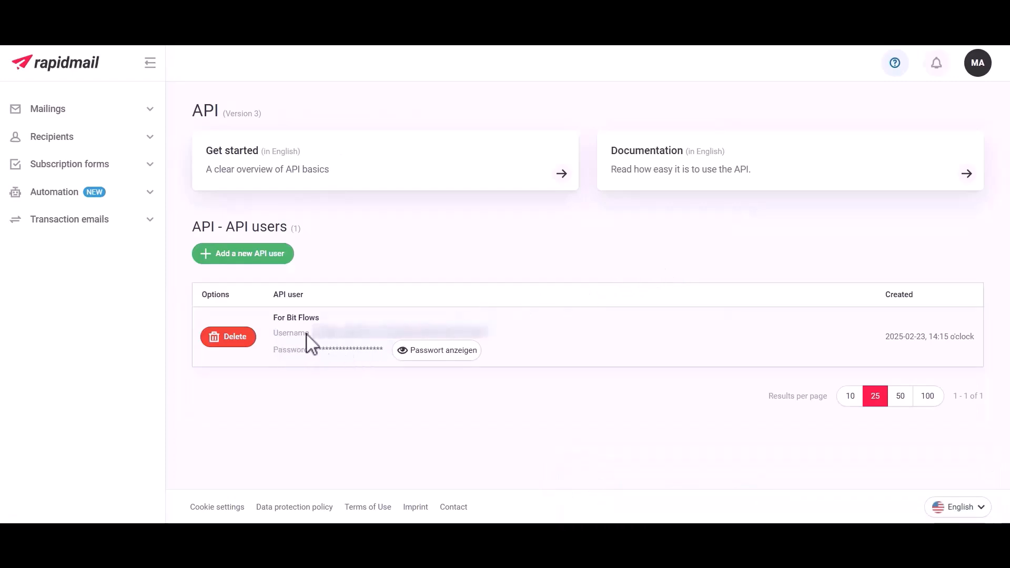
Copy the new API user's username from Rapidmail into the Username field of the Bit Flows connection form
double_click(359, 337)
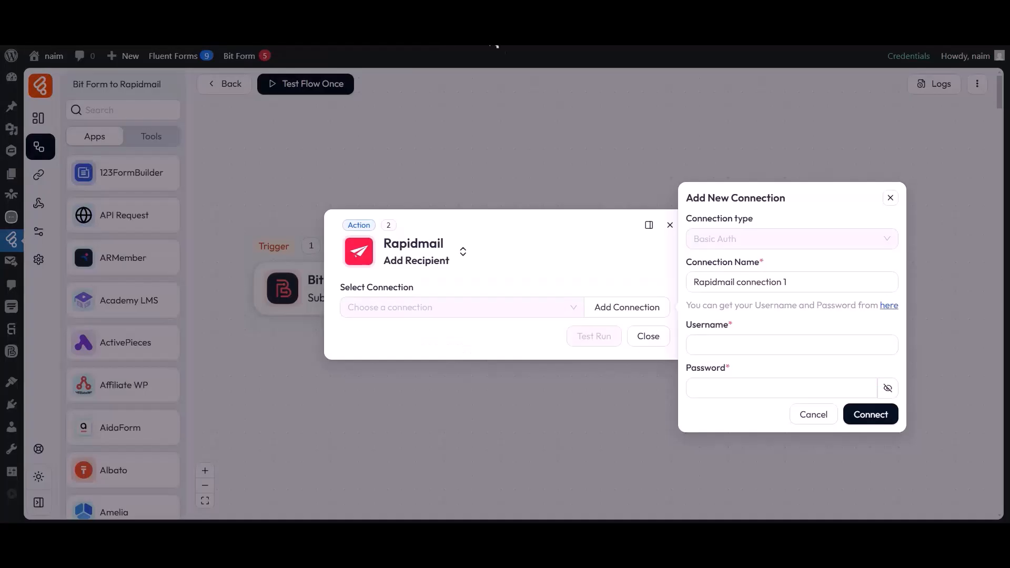
left_click(734, 343)
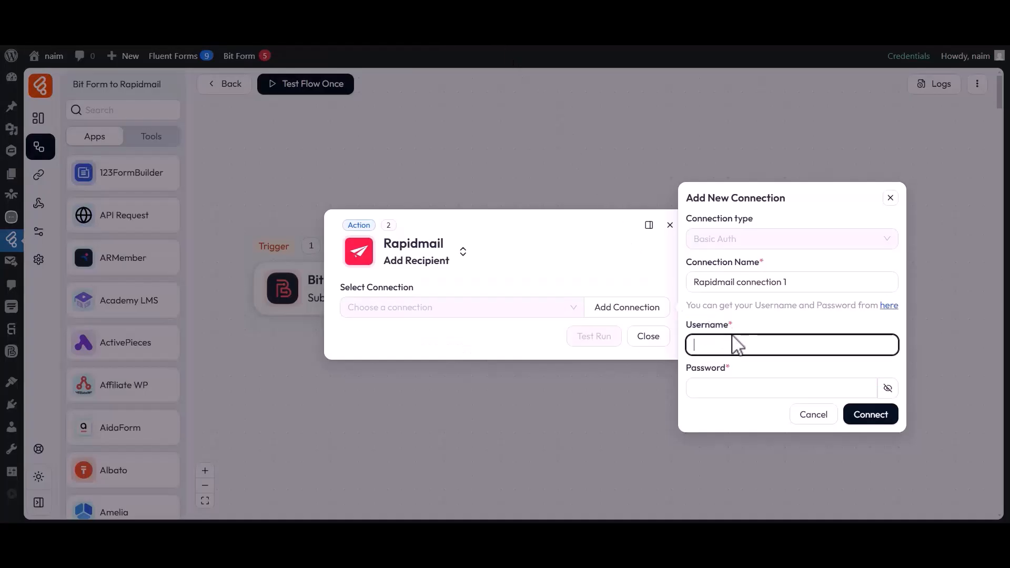
key("ctrl+v")
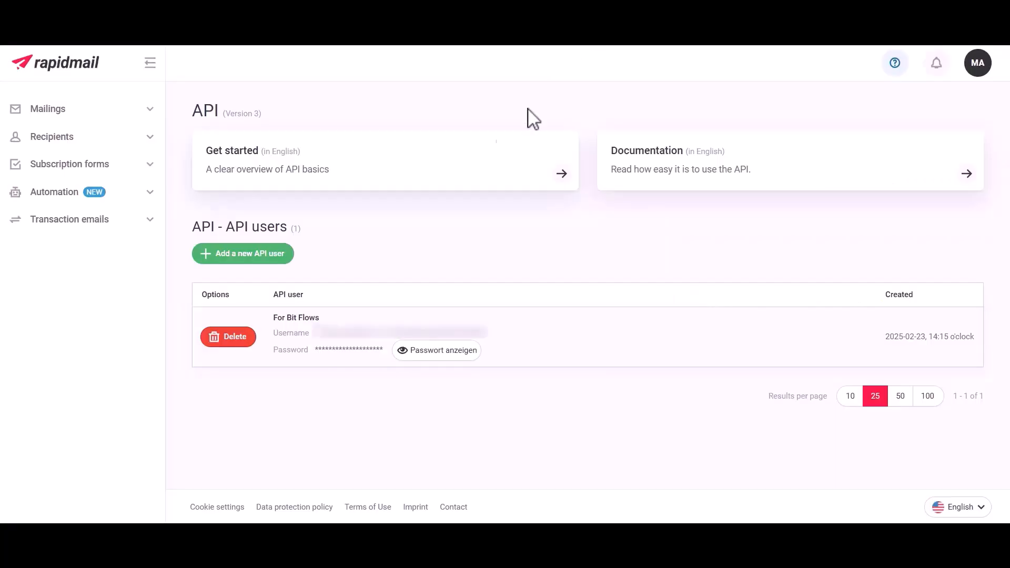
Reveal and copy the API user's password in Rapidmail, paste it into the connection's Password field, and connect the account
left_click(434, 351)
double_click(424, 342)
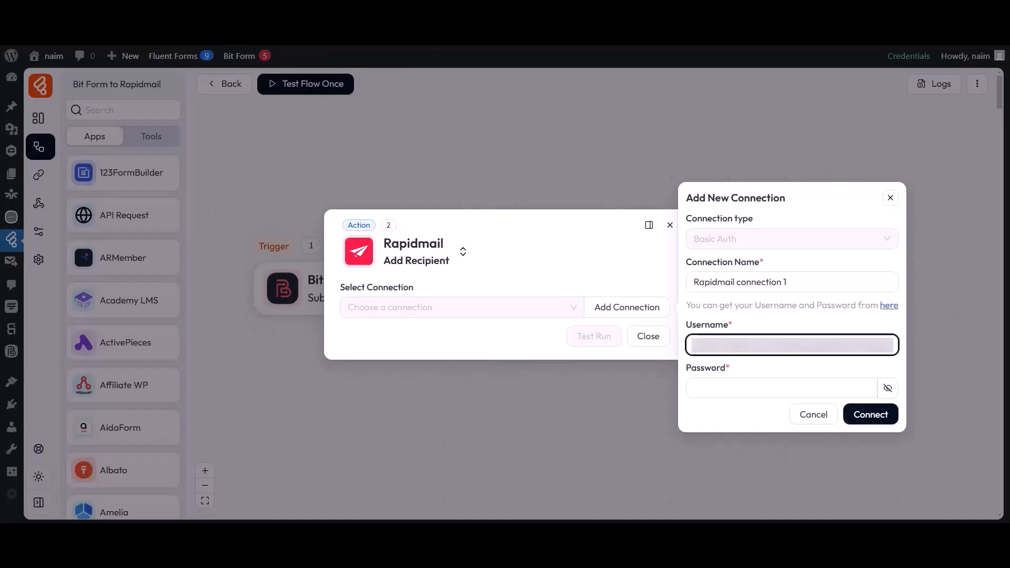
left_click_drag(686, 366, 727, 368)
left_click(728, 386)
key("ctrl+v")
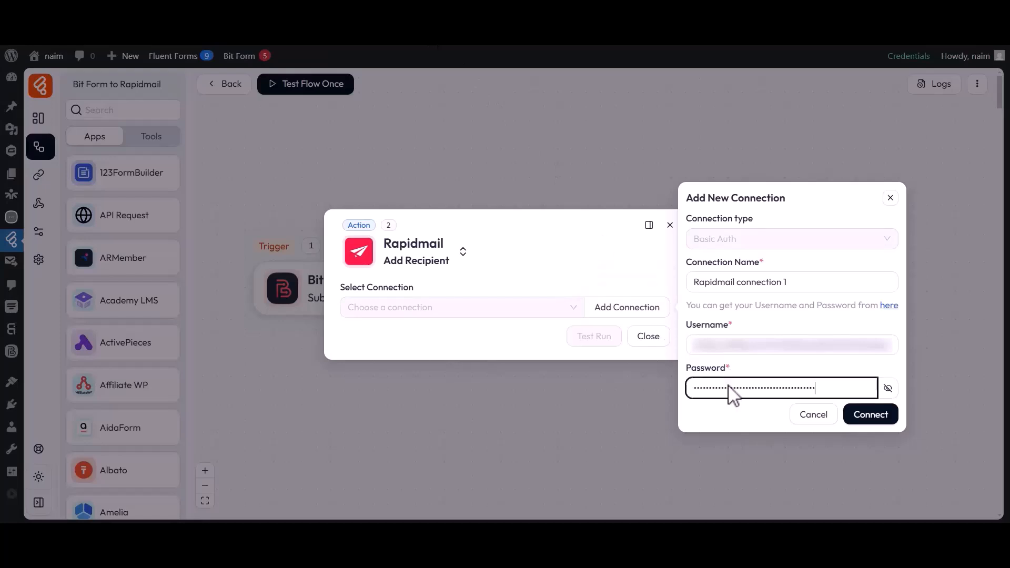
left_click(869, 416)
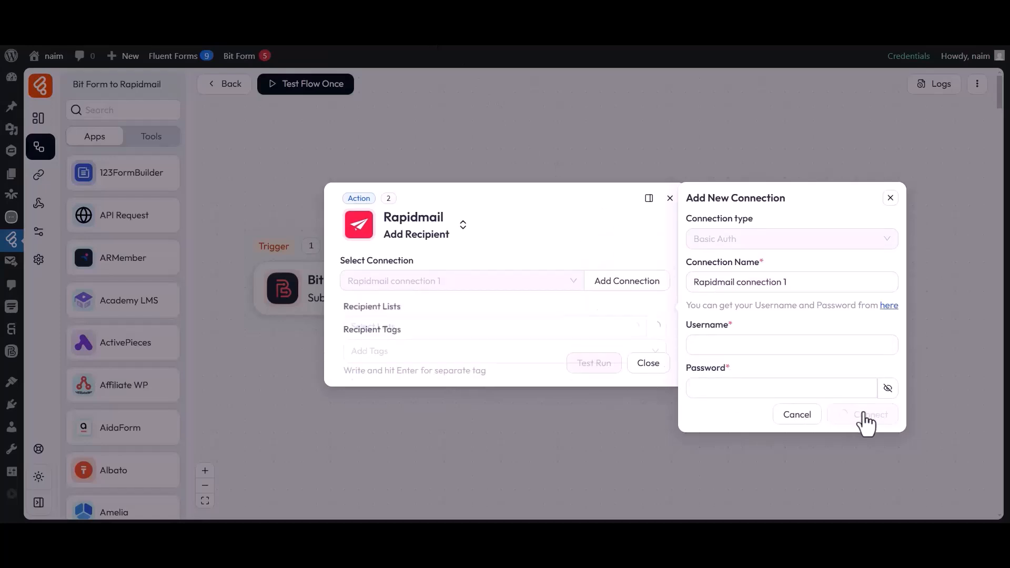
Select the Bit Flows recipient list for the Rapidmail action and add the recipient tag "Tag-1"
left_click_drag(342, 232, 406, 235)
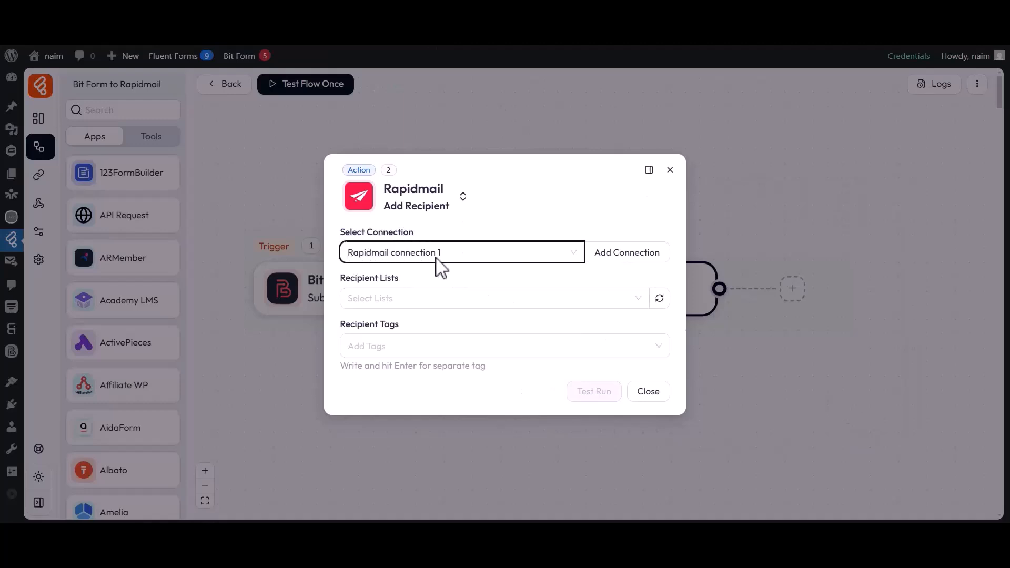
left_click_drag(345, 278, 407, 286)
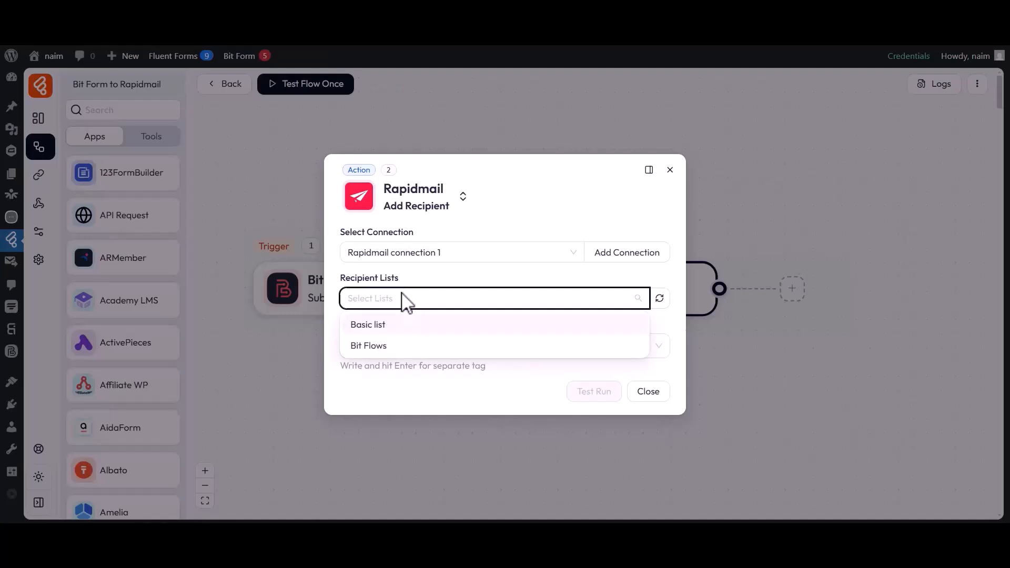
left_click(370, 345)
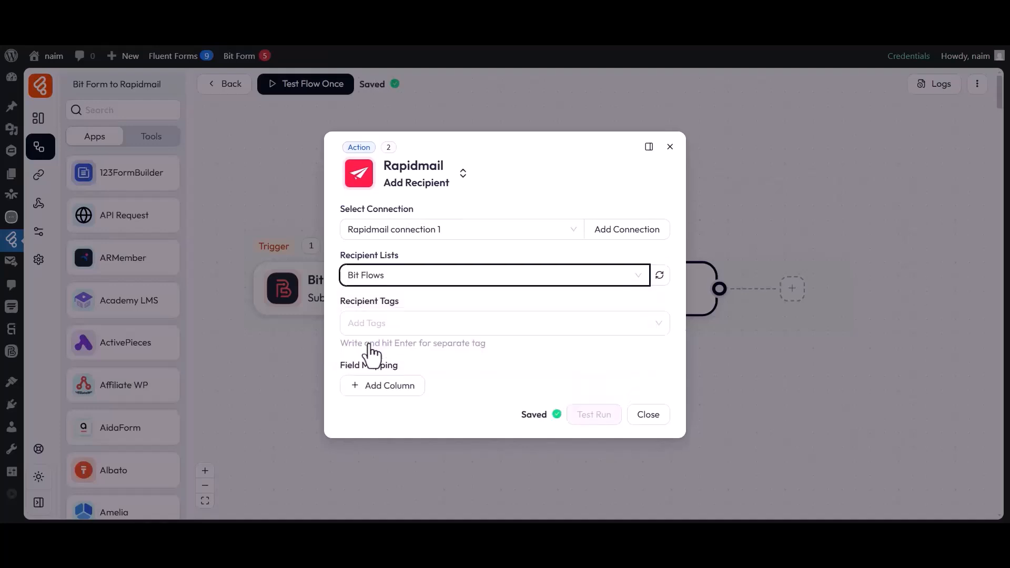
left_click_drag(348, 318, 392, 322)
type("Tag-1")
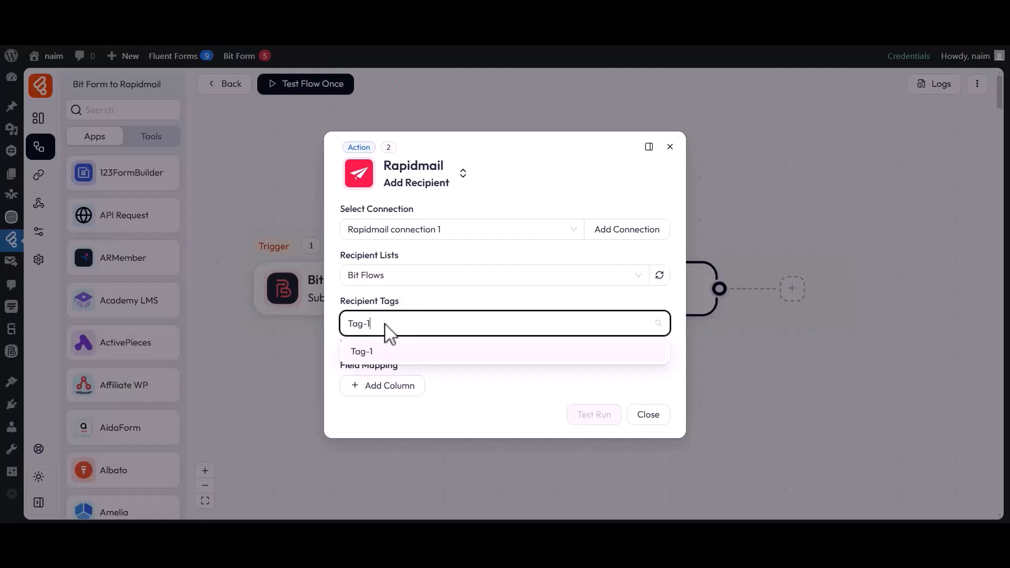
left_click(368, 351)
left_click(338, 331)
Add a field mapping that links Rapidmail's First name to the Bit Form value b2-2 from form_data
left_click_drag(339, 363, 354, 375)
left_click(389, 385)
left_click(387, 384)
left_click(376, 227)
left_click(515, 381)
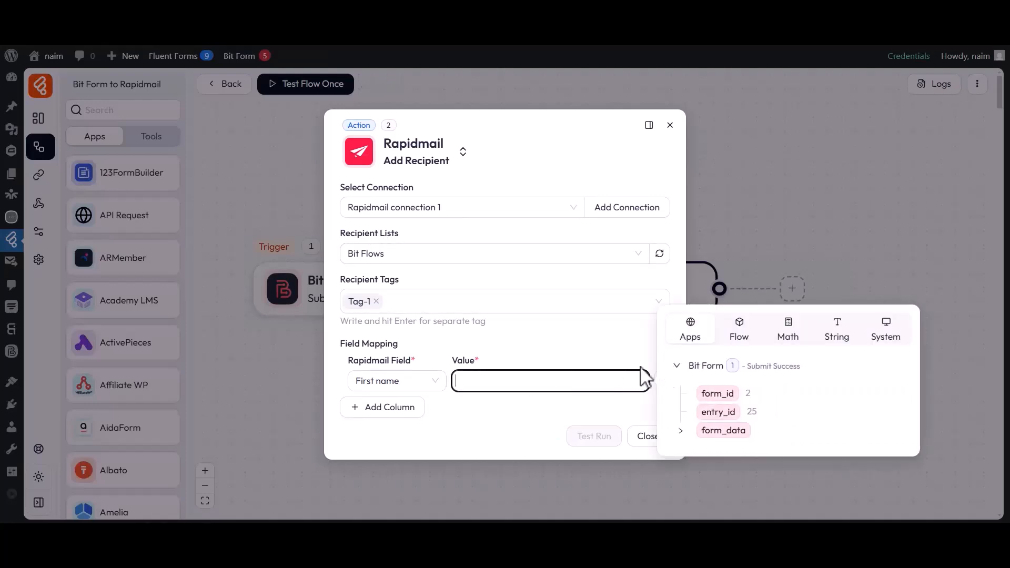
left_click(681, 431)
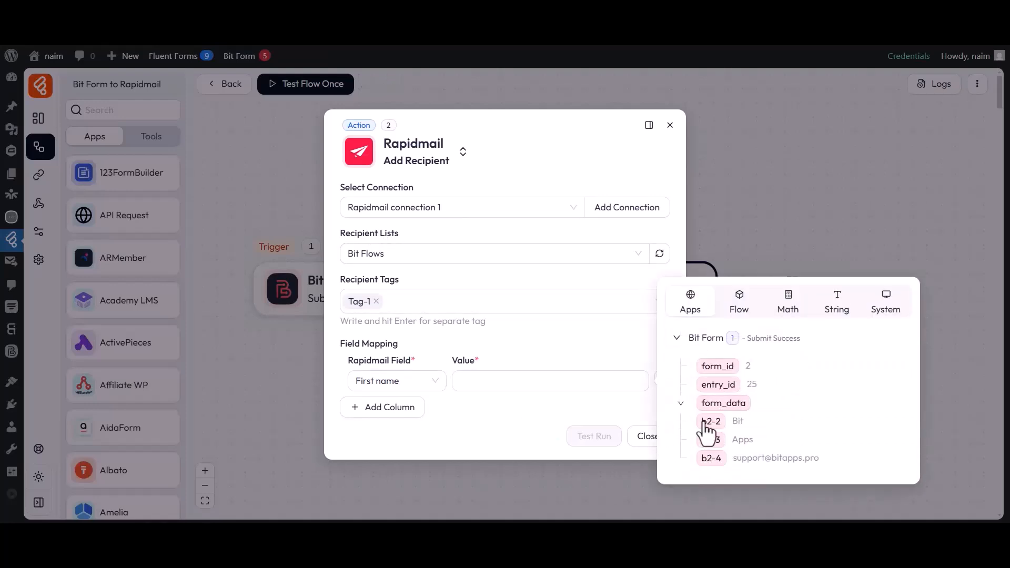
left_click(711, 421)
left_click(593, 415)
Add a second field mapping that links Last name to the Bit Form value b2-3
left_click(383, 408)
left_click(384, 404)
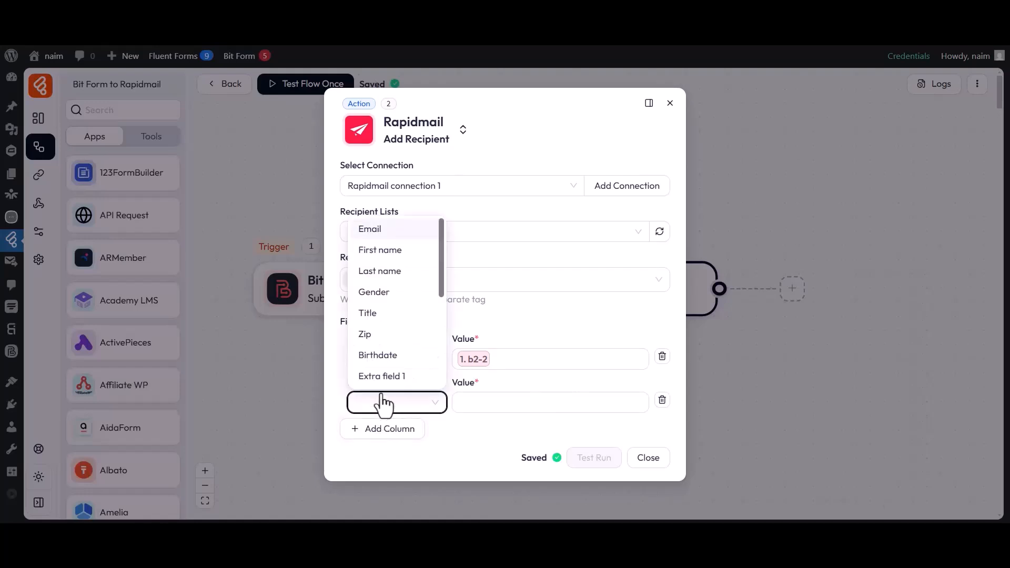
left_click(375, 272)
left_click(522, 404)
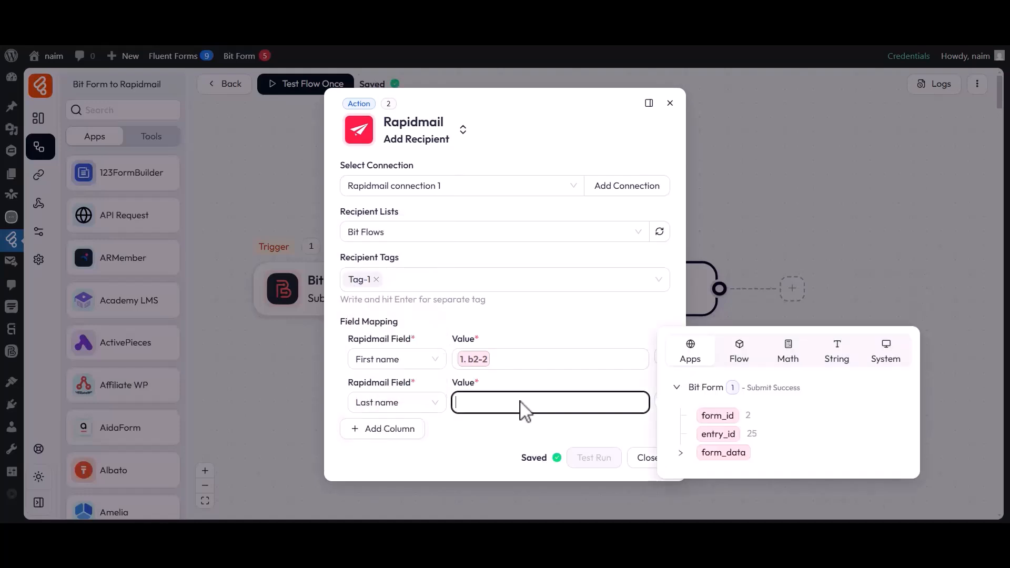
left_click(680, 452)
left_click(711, 461)
left_click(525, 428)
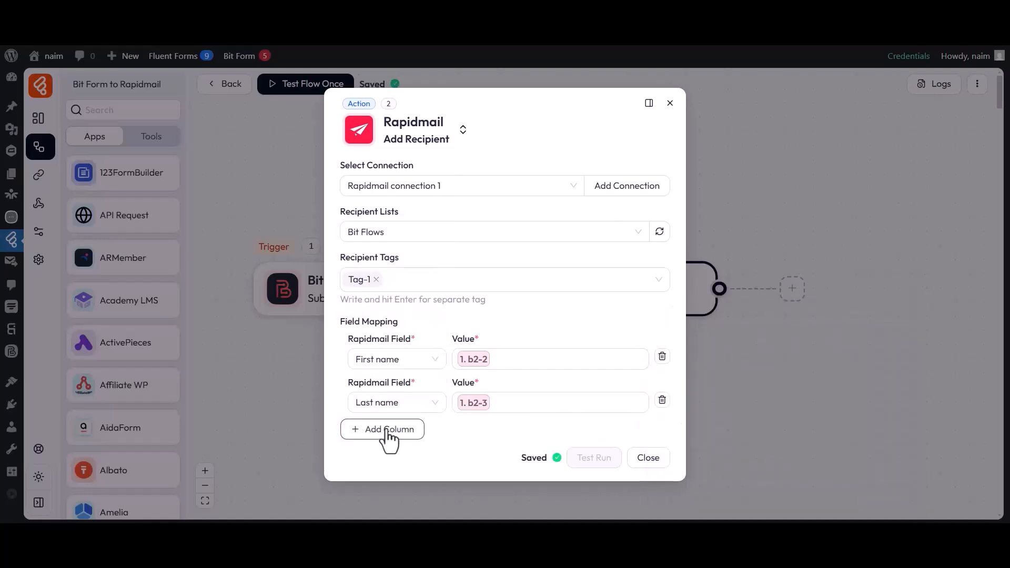
Add a third field mapping that links Email to the Bit Form value b2-4, and close the Rapidmail action settings
left_click(385, 431)
left_click(387, 429)
left_click(369, 254)
left_click(545, 426)
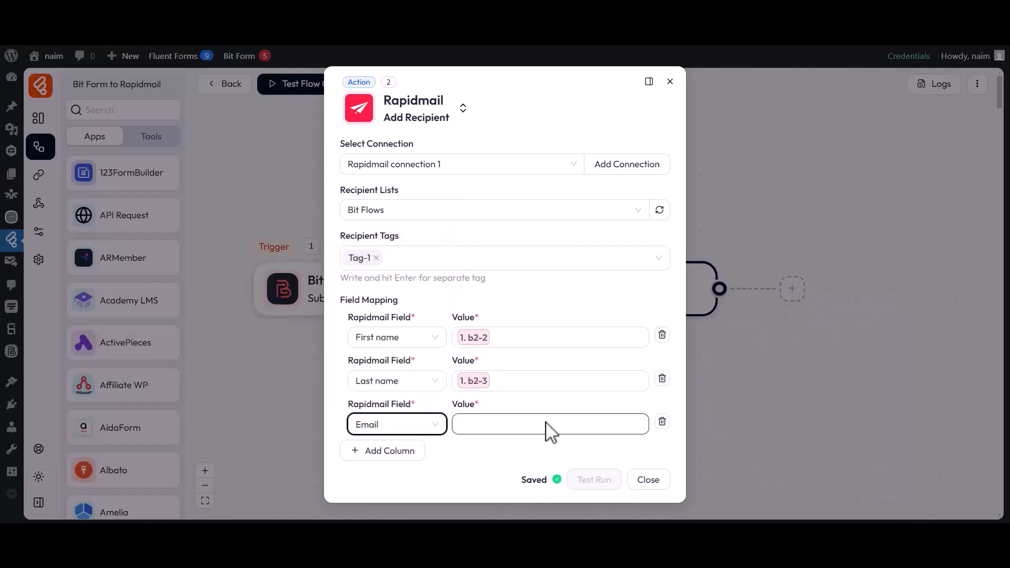
left_click(681, 474)
left_click(712, 497)
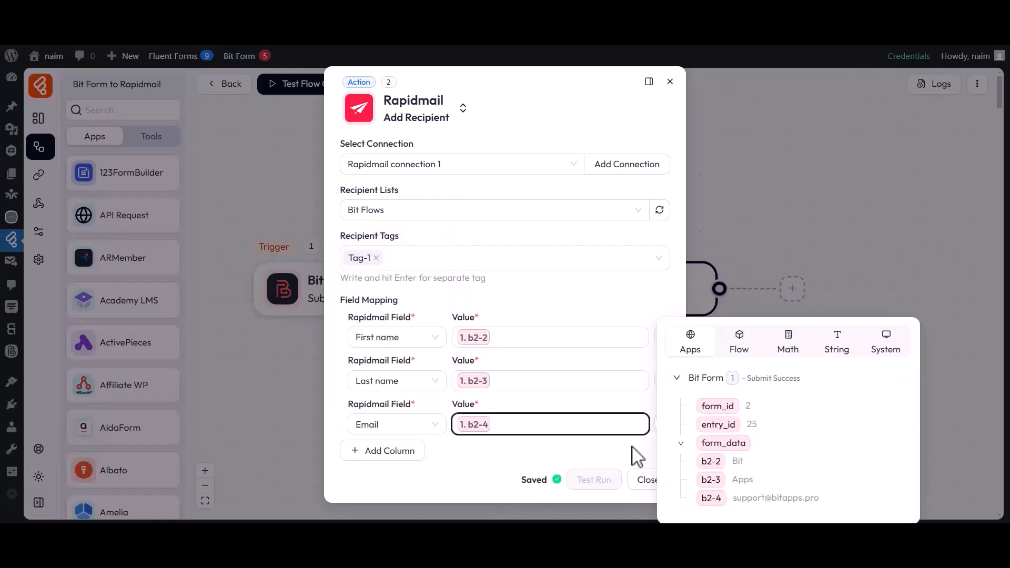
left_click(628, 454)
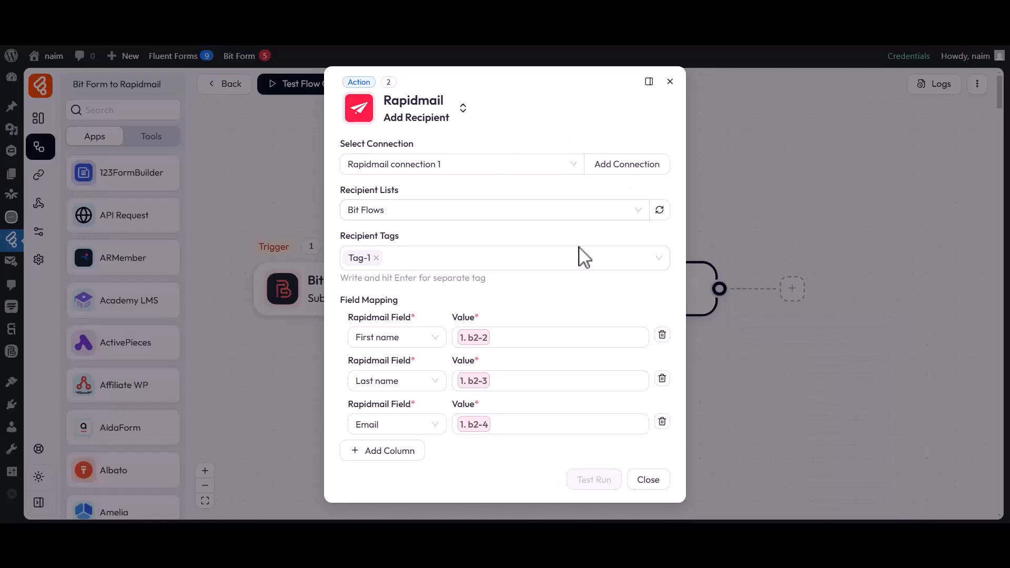
left_click(650, 481)
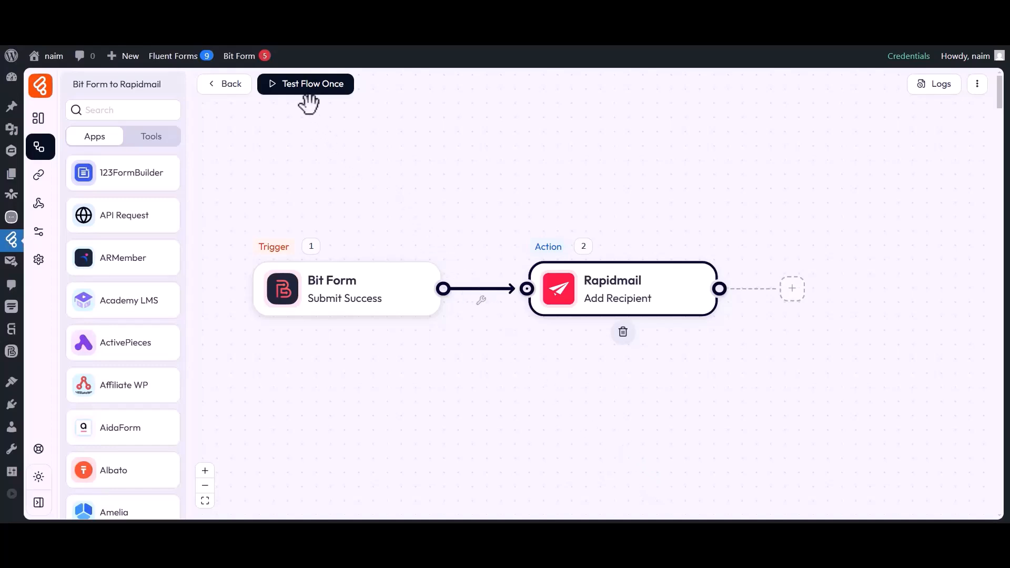
Start a one-time flow test and submit the contact form with first name "Bit", last name "Apps" and the support e-mail address
left_click(298, 87)
left_click(296, 117)
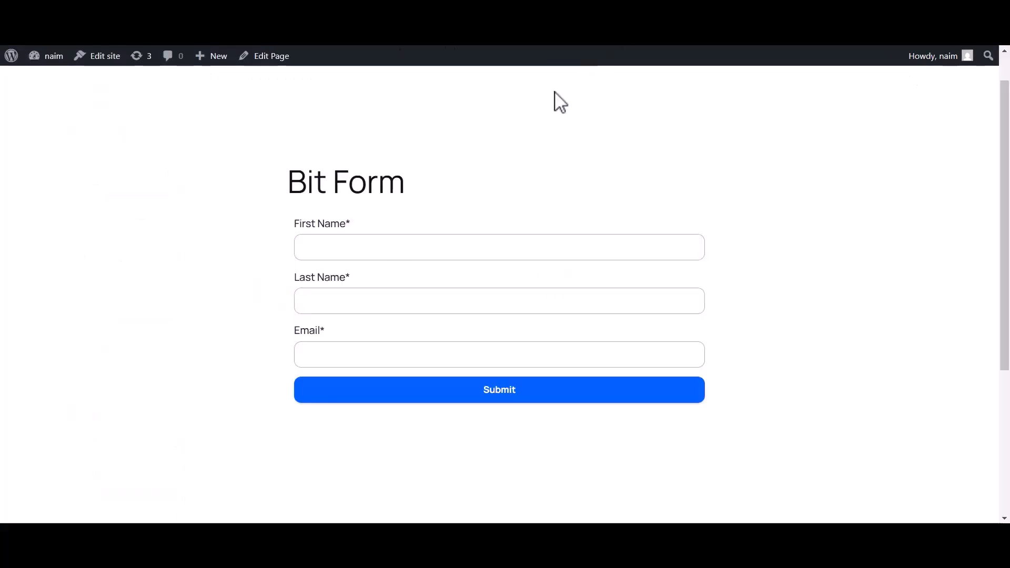
left_click(379, 252)
type("Bit")
left_click(342, 307)
type("Apps")
left_click(335, 362)
left_click(497, 399)
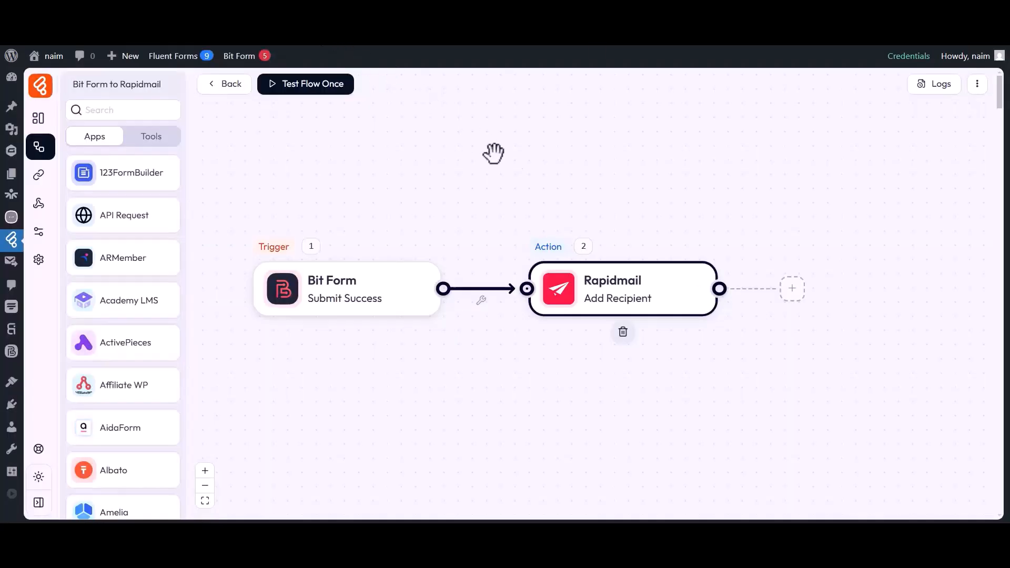
Open the log details of the test run and expand the Rapidmail Add Recipient entry
left_click(936, 86)
left_click_drag(667, 136, 715, 164)
left_click(699, 138)
left_click(717, 164)
left_click(890, 166)
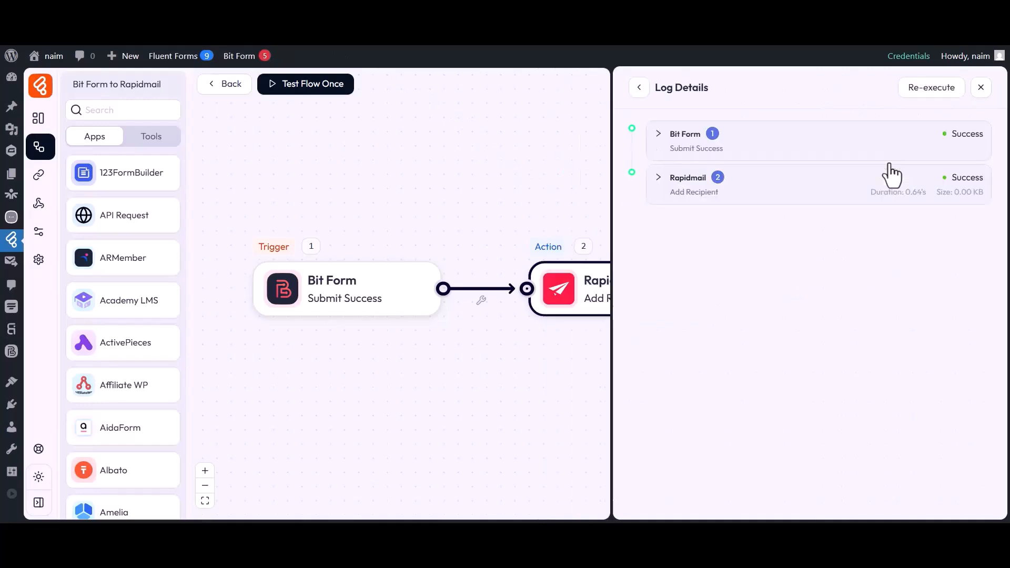
left_click(701, 182)
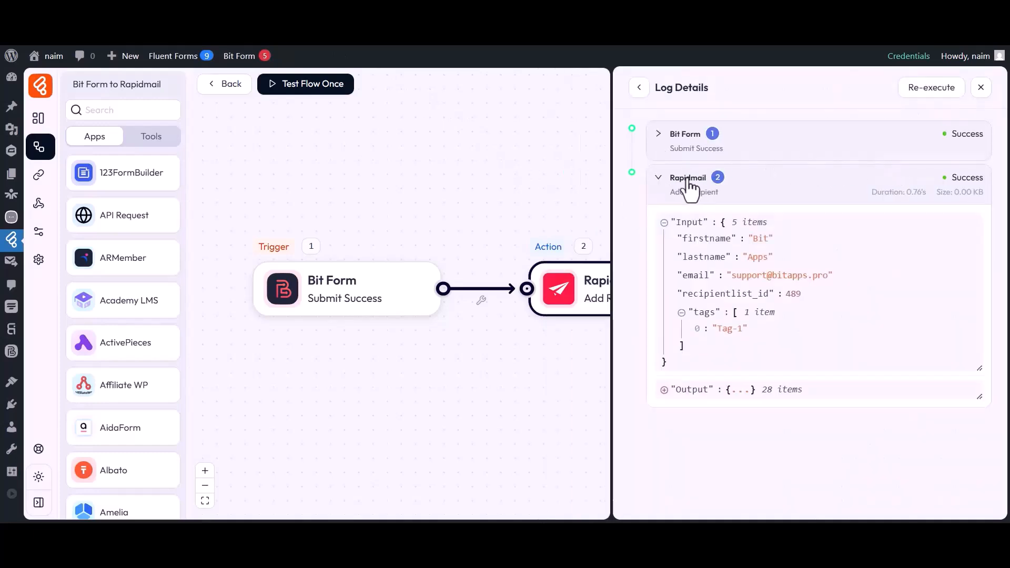
Check the firstname, lastname and email values in the Rapidmail log input, and close the logs
left_click_drag(683, 238, 761, 239)
left_click(760, 239)
left_click_drag(683, 257, 773, 258)
left_click(774, 257)
left_click_drag(682, 275, 795, 285)
left_click(796, 284)
left_click(980, 88)
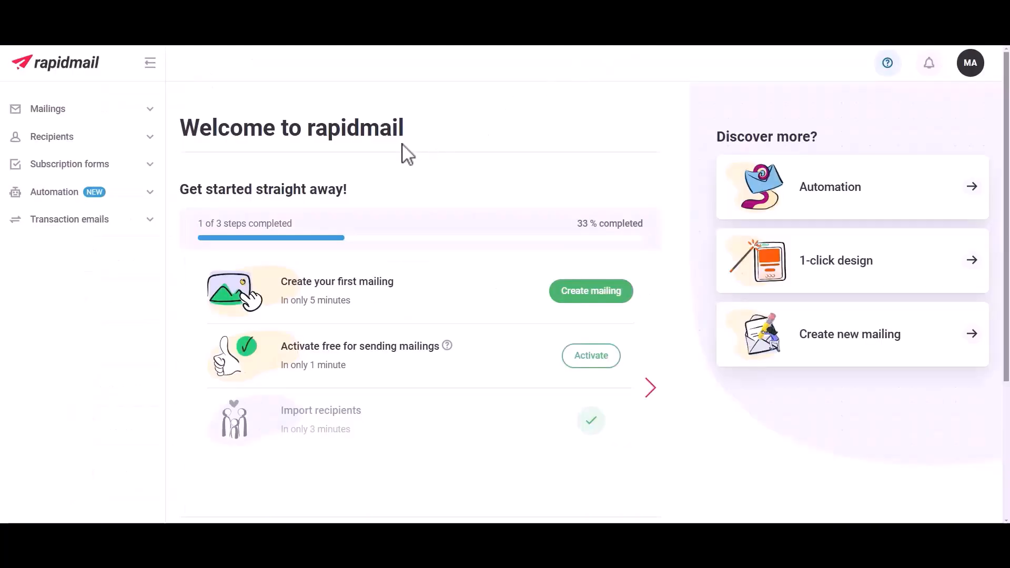
Switch to Rapidmail and open the Bit Flows recipient list to check for the submitted contact
left_click(57, 136)
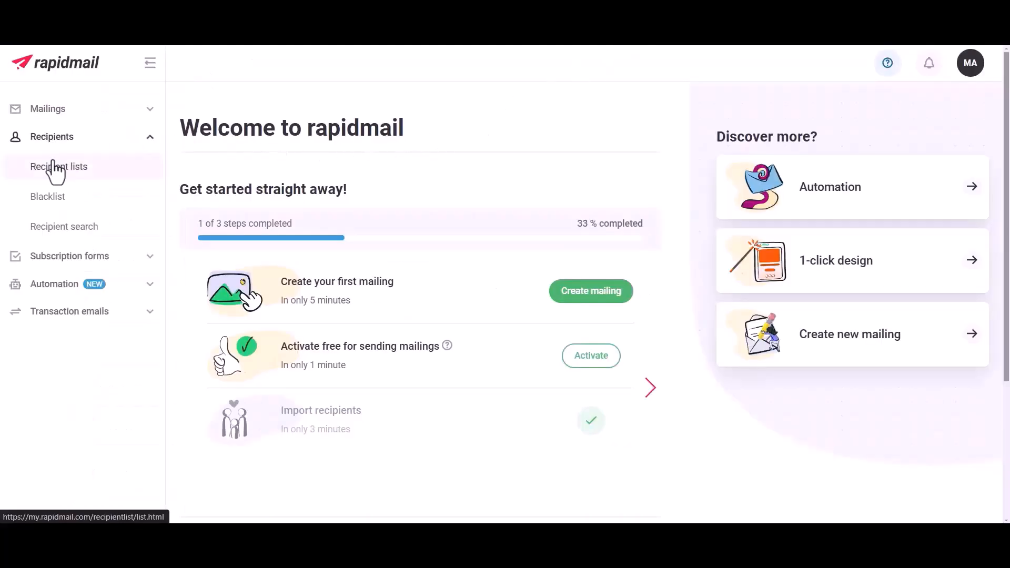
left_click(54, 167)
left_click(279, 191)
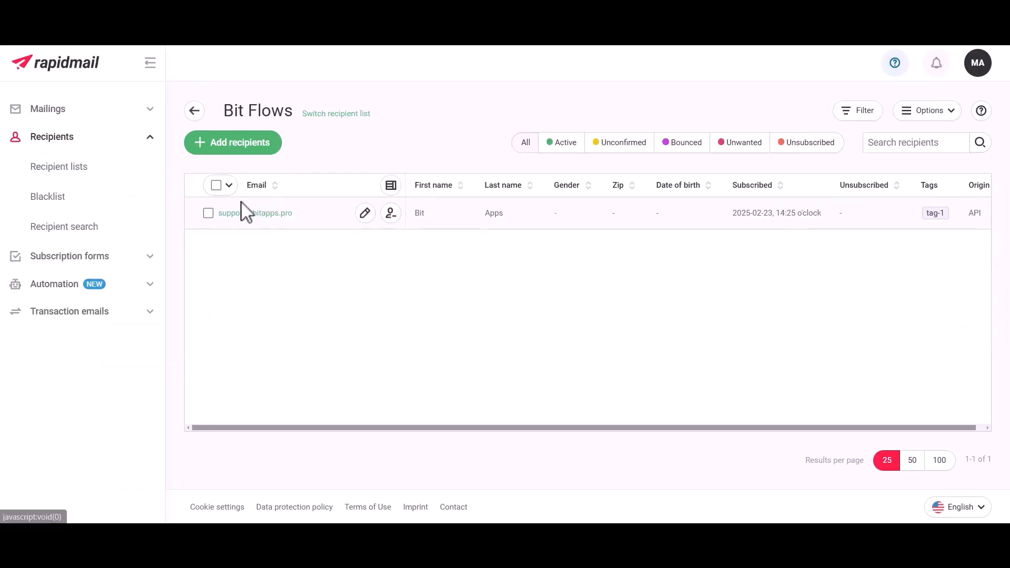